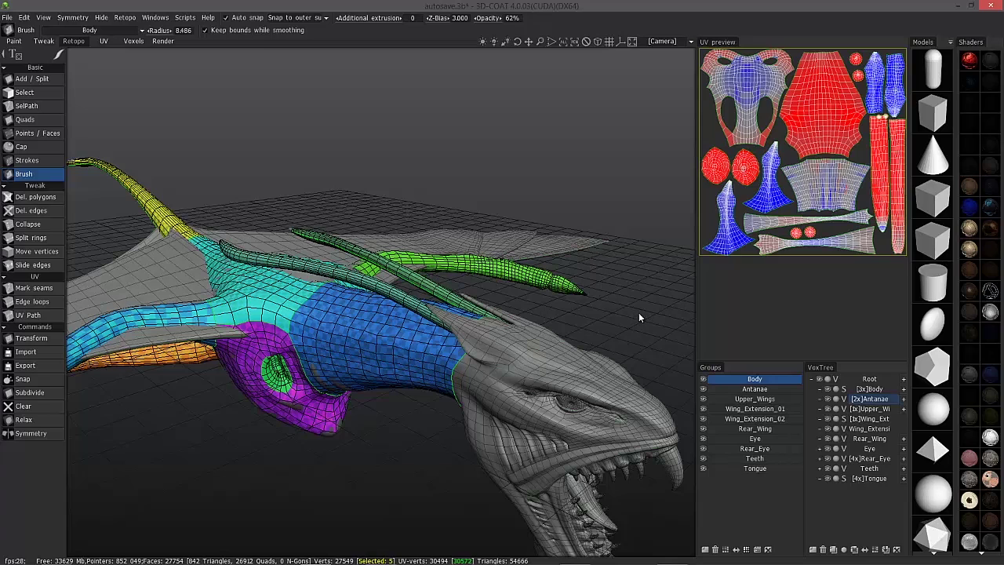
left_click(755, 381)
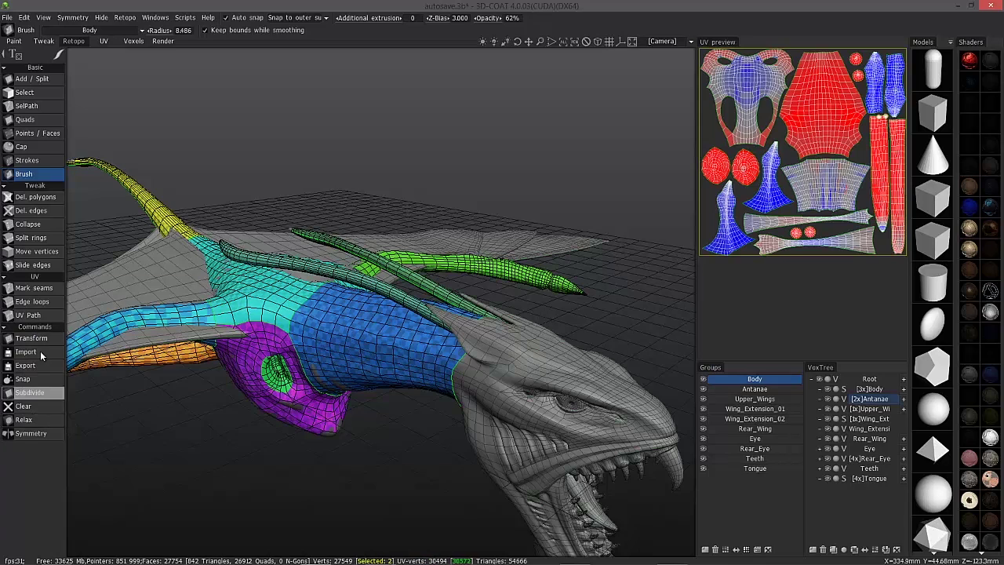
left_click(39, 422)
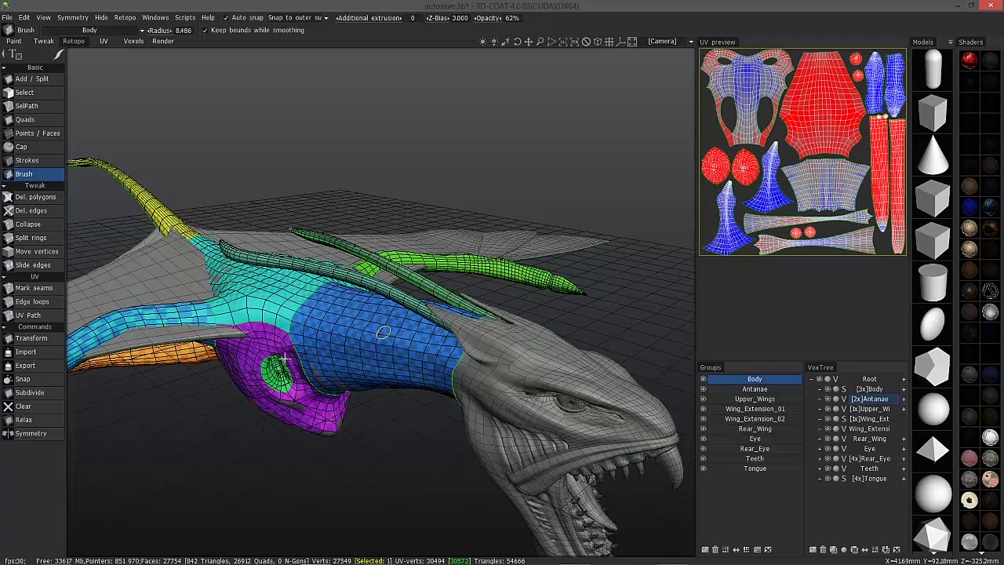
left_click(38, 423)
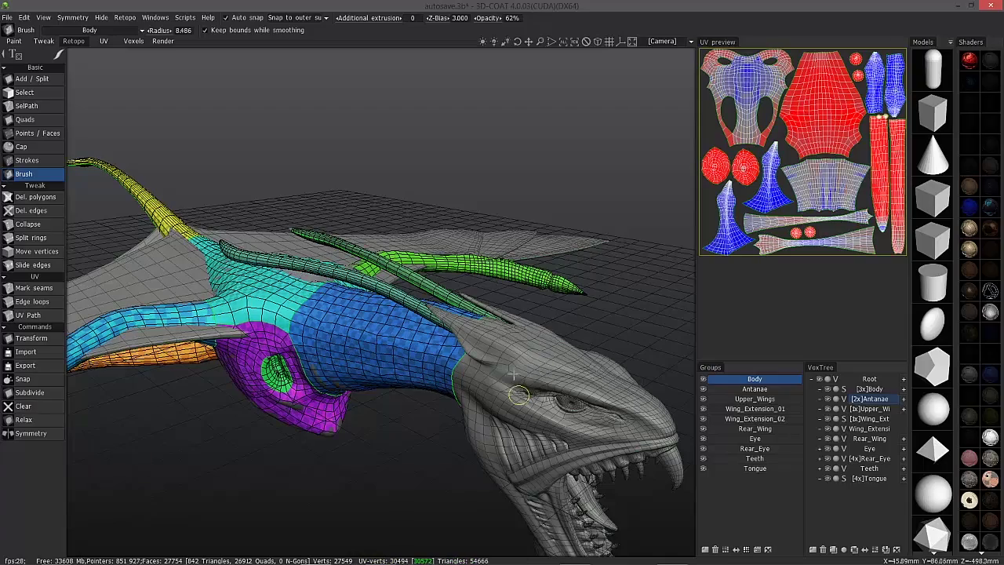
- Set the retopo Brush radius to 33.974 over the side of the creature's neck
left_click_drag(519, 394, 359, 353, "alt")
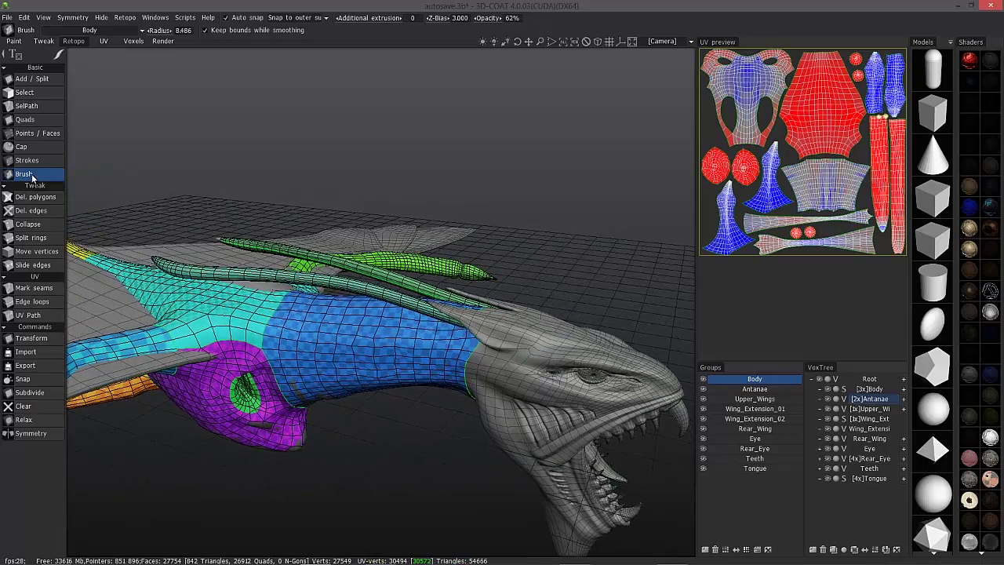
left_click_drag(270, 342, 324, 337, "alt")
right_click_drag(324, 337, 338, 336)
left_click_drag(325, 335, 371, 335)
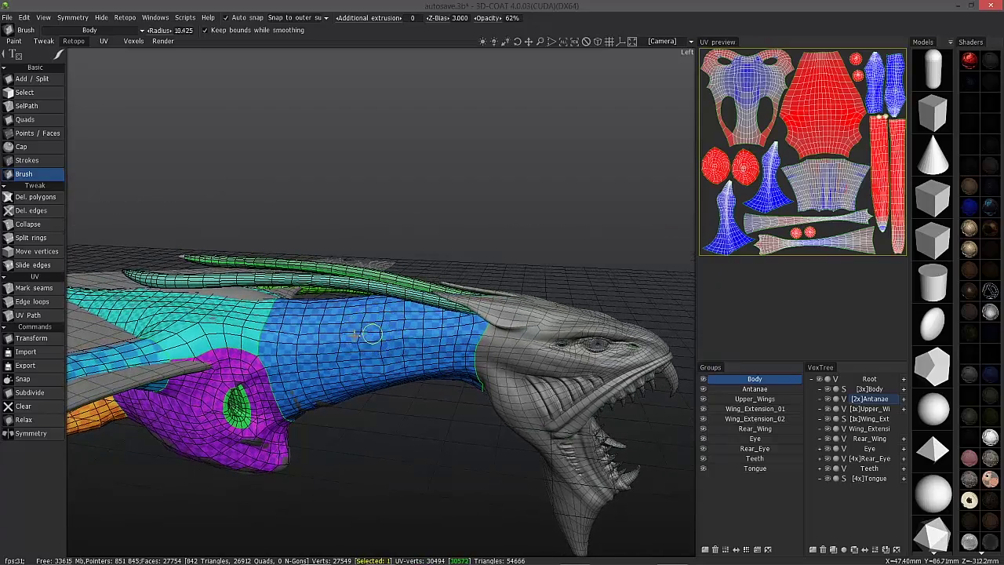
right_click_drag(355, 334, 395, 331)
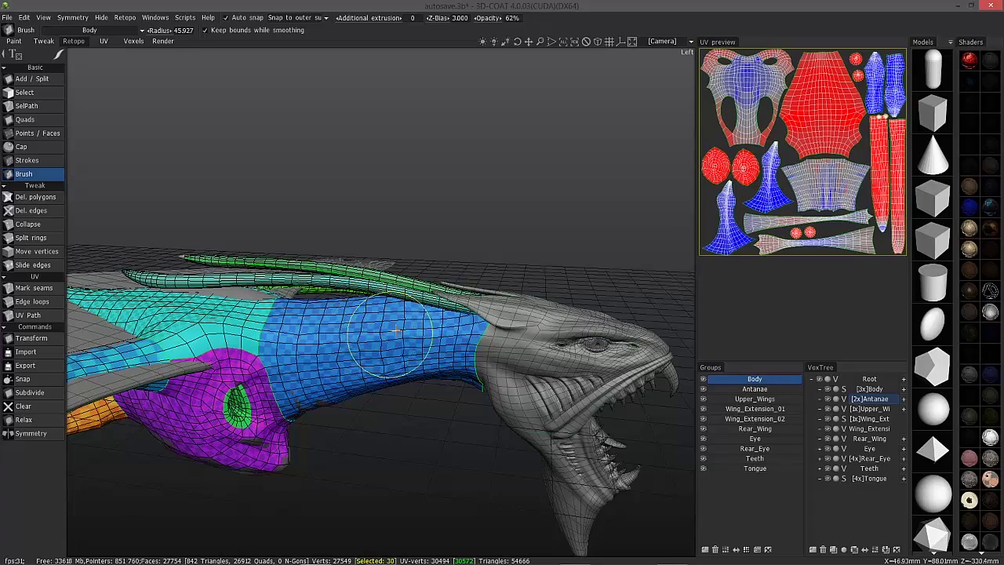
mouse_move(353, 311)
left_mouse_down("alt")
mouse_move(346, 343)
mouse_move(354, 321)
left_mouse_up("alt")
right_click_drag(355, 322, 358, 333, "alt")
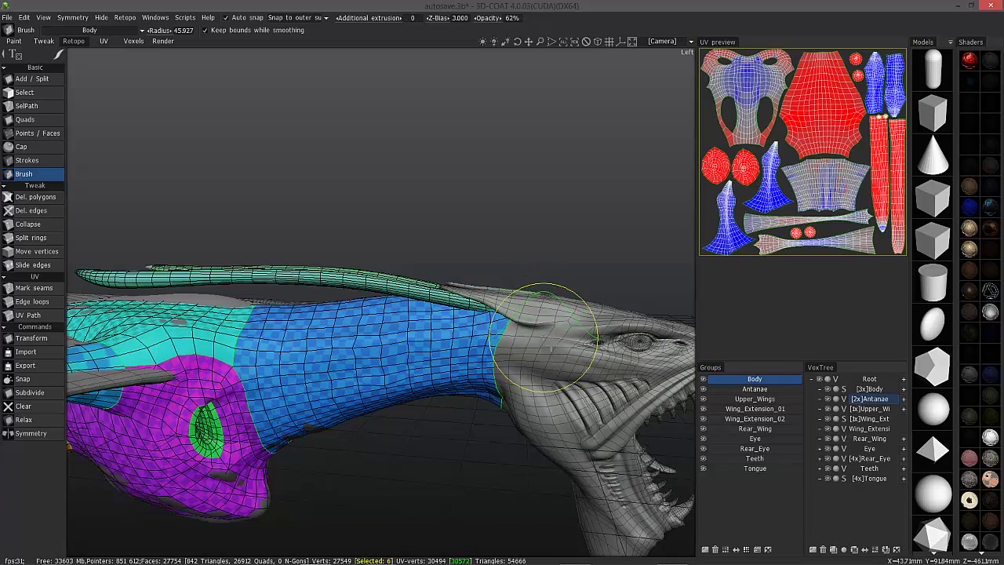
mouse_move(554, 342)
right_mouse_down()
mouse_move(578, 343)
mouse_move(549, 344)
mouse_move(560, 346)
mouse_move(552, 372)
right_mouse_up()
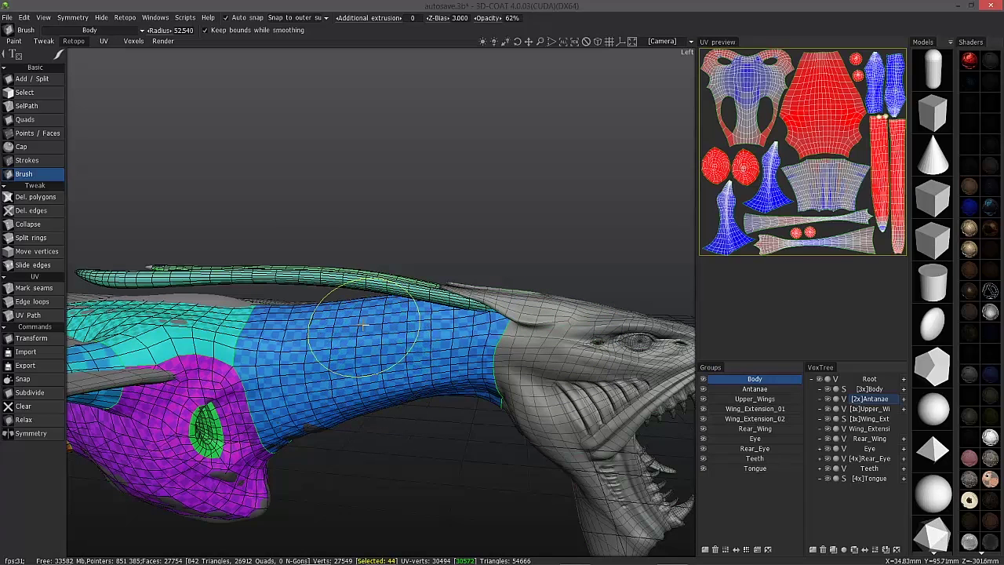
left_click_drag(364, 353, 385, 345, "alt")
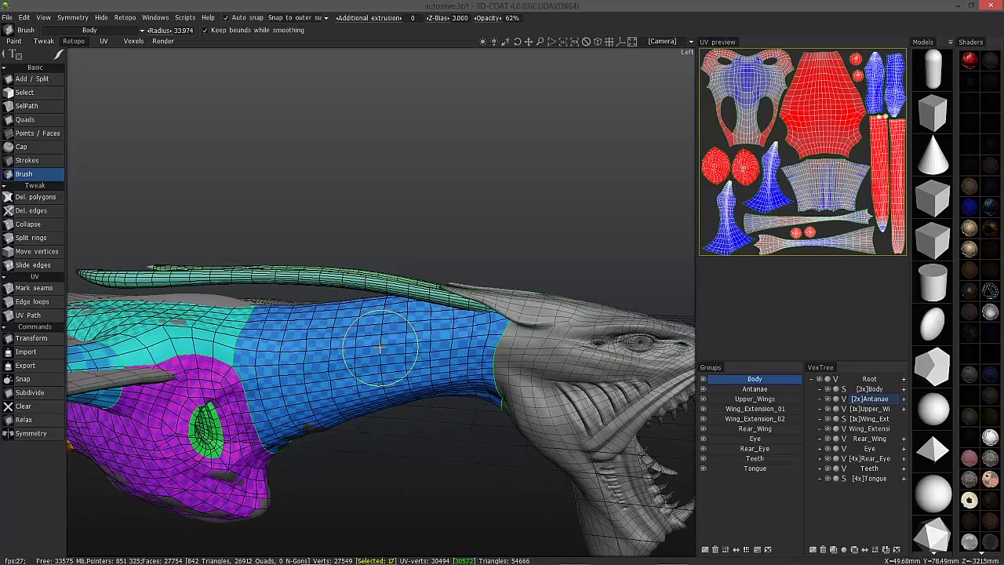
- Smooth the retopo mesh on the underside of the creature's belly with the Brush
mouse_move(336, 238)
left_mouse_down("alt")
mouse_move(240, 442)
mouse_move(251, 254)
mouse_move(247, 345)
mouse_move(242, 352)
mouse_move(224, 325)
mouse_move(231, 354)
mouse_move(229, 337)
mouse_move(247, 346)
mouse_move(217, 350)
left_mouse_up("alt")
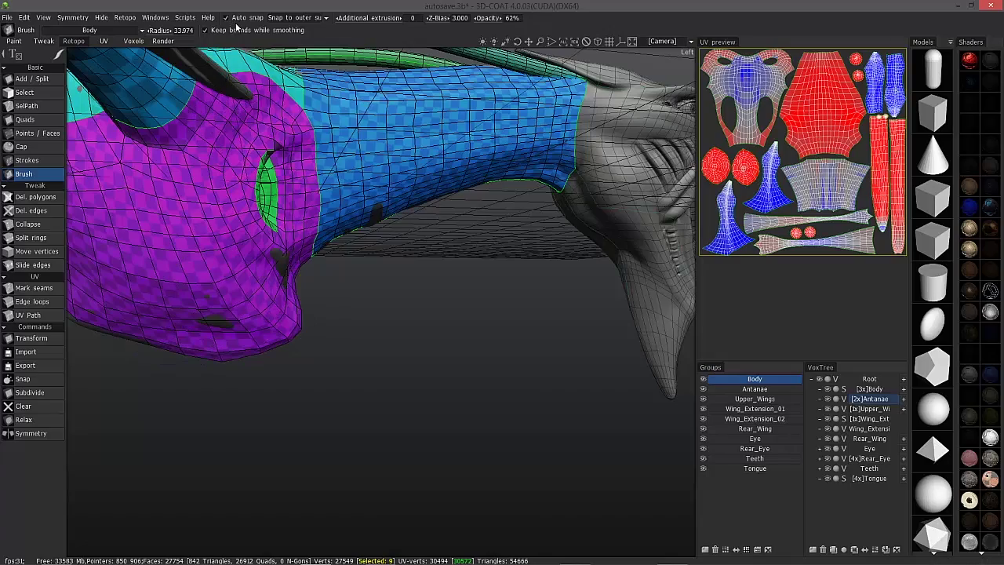
right_click_drag(224, 321, 81, 387)
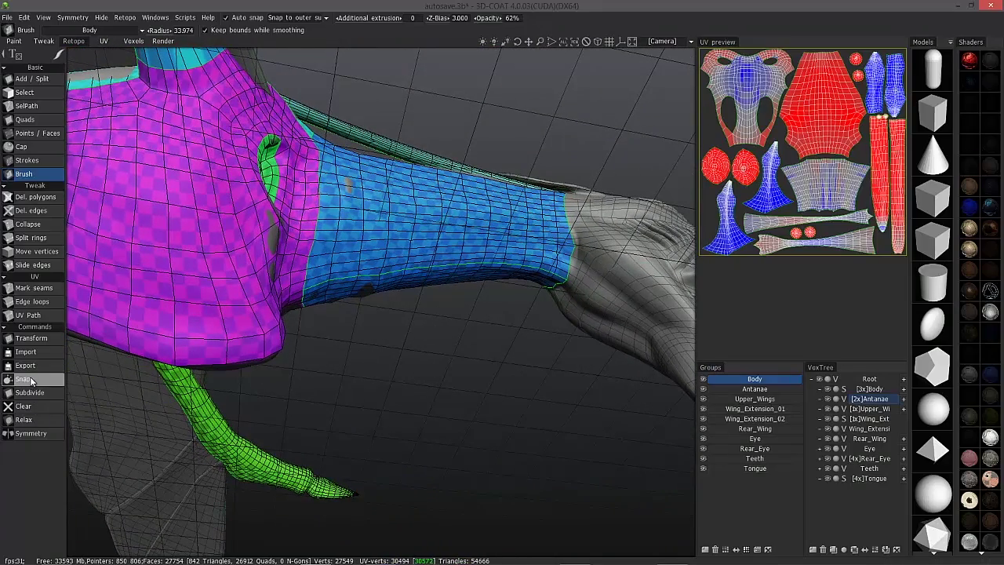
mouse_move(180, 359)
right_mouse_down()
mouse_move(162, 318)
mouse_move(177, 363)
mouse_move(157, 353)
right_mouse_up()
left_click_drag(173, 364, 185, 363, "shift")
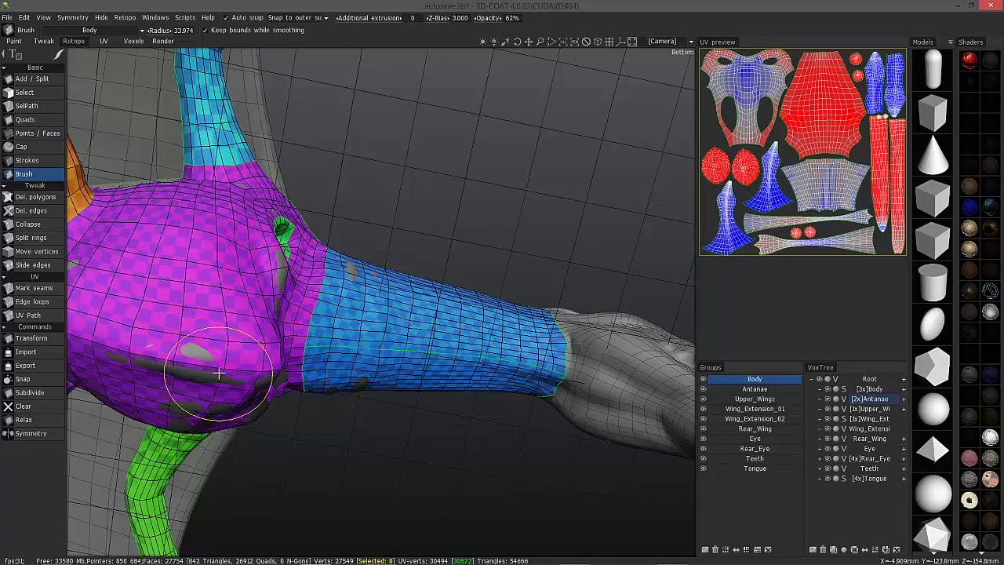
right_click_drag(213, 374, 196, 386)
mouse_move(196, 386)
left_mouse_down("alt")
mouse_move(262, 357)
mouse_move(249, 318)
left_mouse_up("alt")
right_click_drag(248, 318, 179, 368)
- Lower the retopo mesh opacity to 27% and frame the side of the neck
left_click_drag(175, 373, 447, 19, "alt")
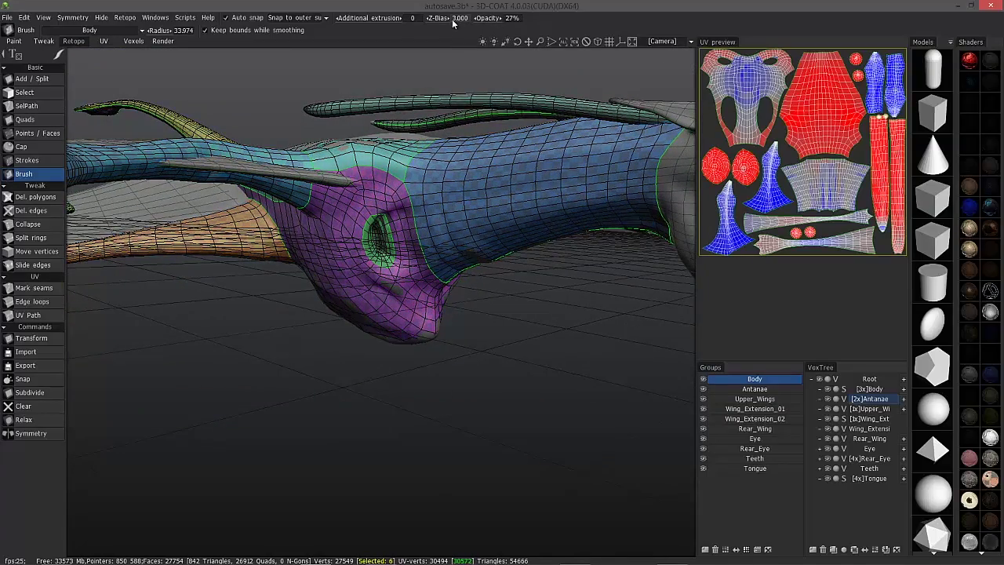
left_click_drag(456, 149, 539, 323, "alt")
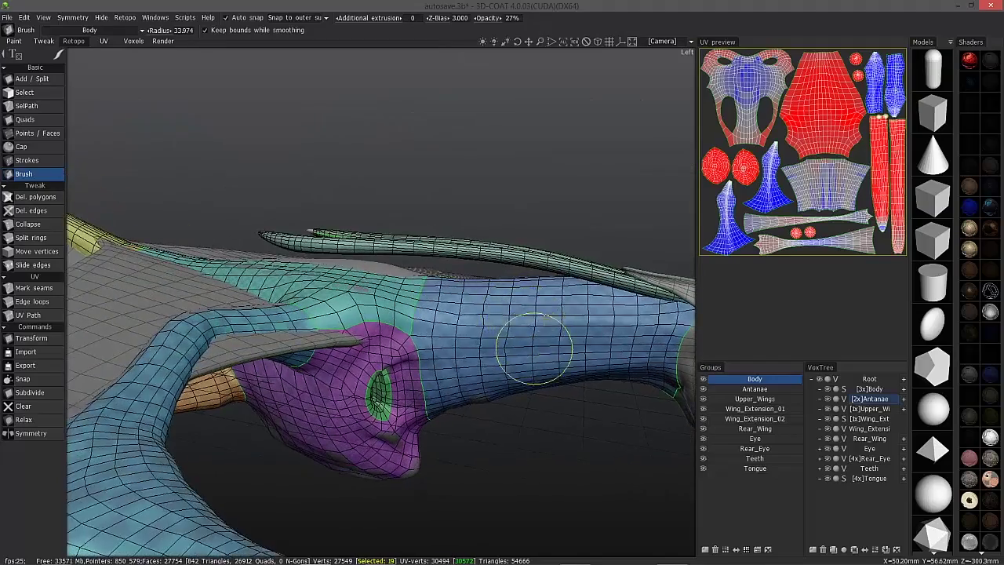
right_click_drag(544, 319, 536, 355, "alt")
middle_click_drag(535, 355, 498, 367, "alt")
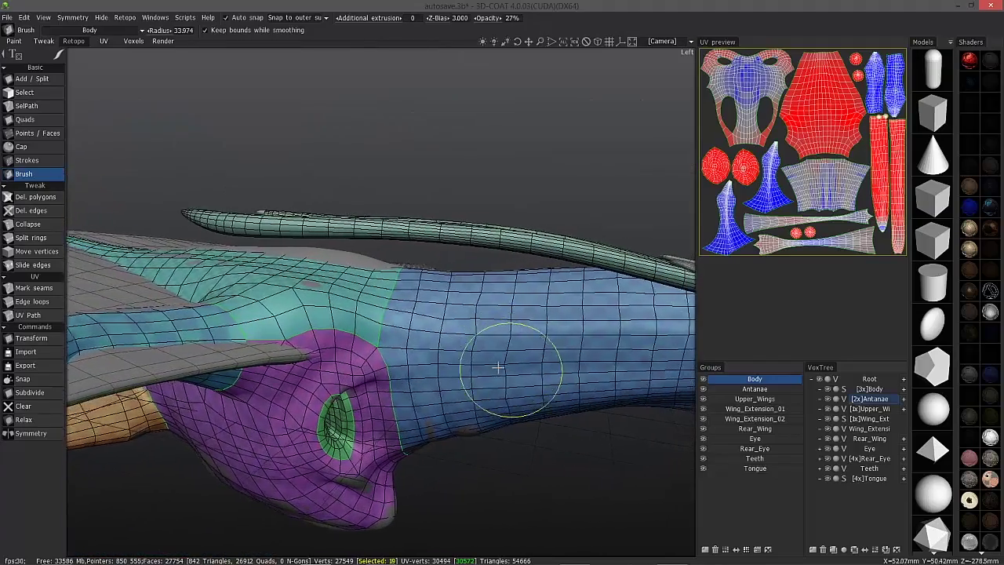
right_click_drag(498, 366, 495, 357)
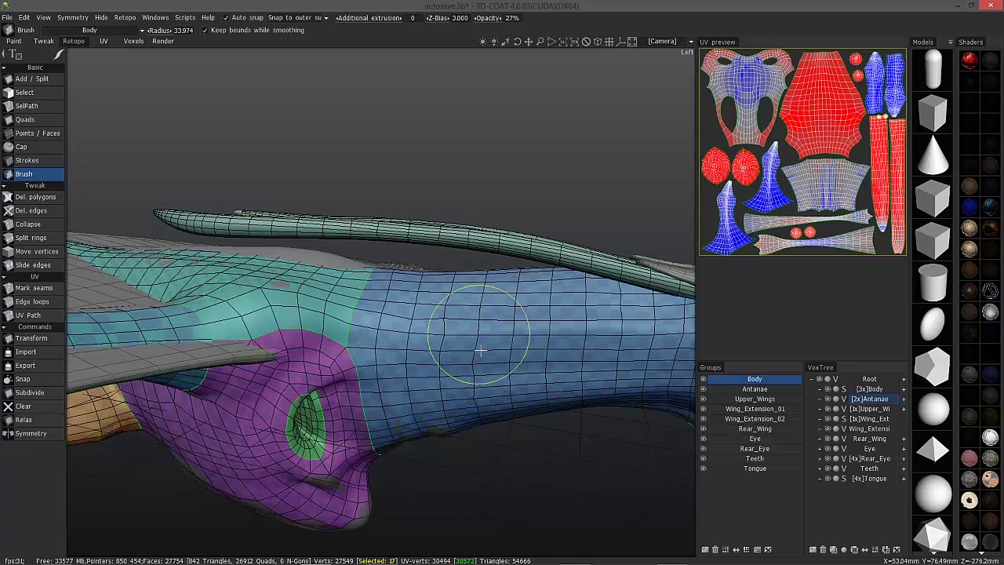
- Switch to the Select tool in Auto mode, reduce its radius to 3.160 and select a single face on the neck's side
left_click(32, 94)
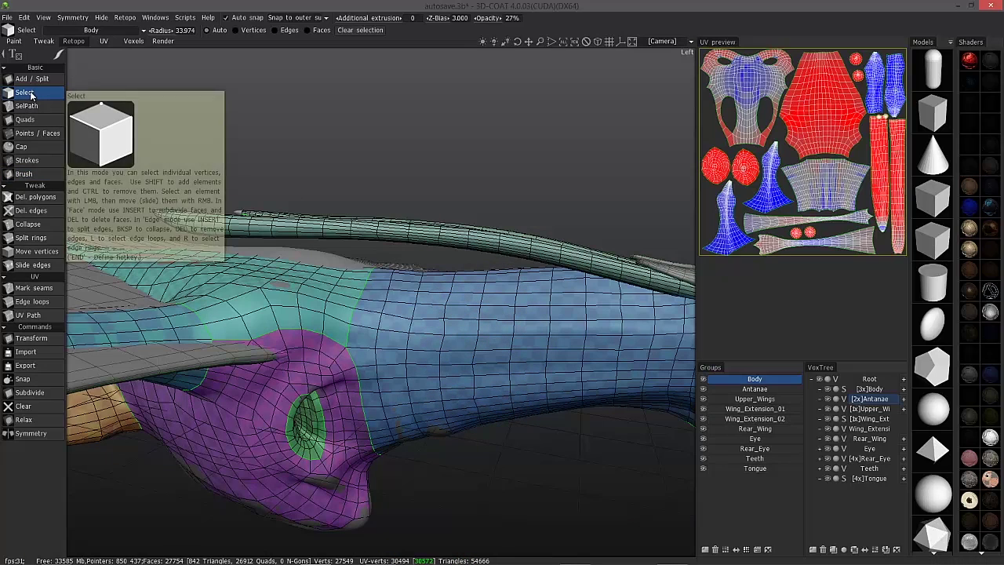
left_click(219, 31)
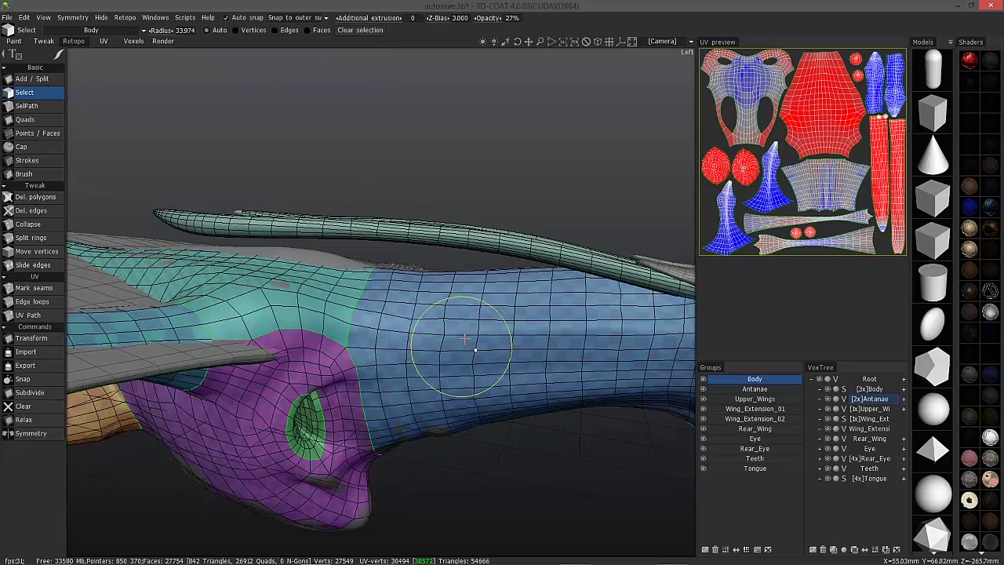
scroll(456, 338, "down", 9)
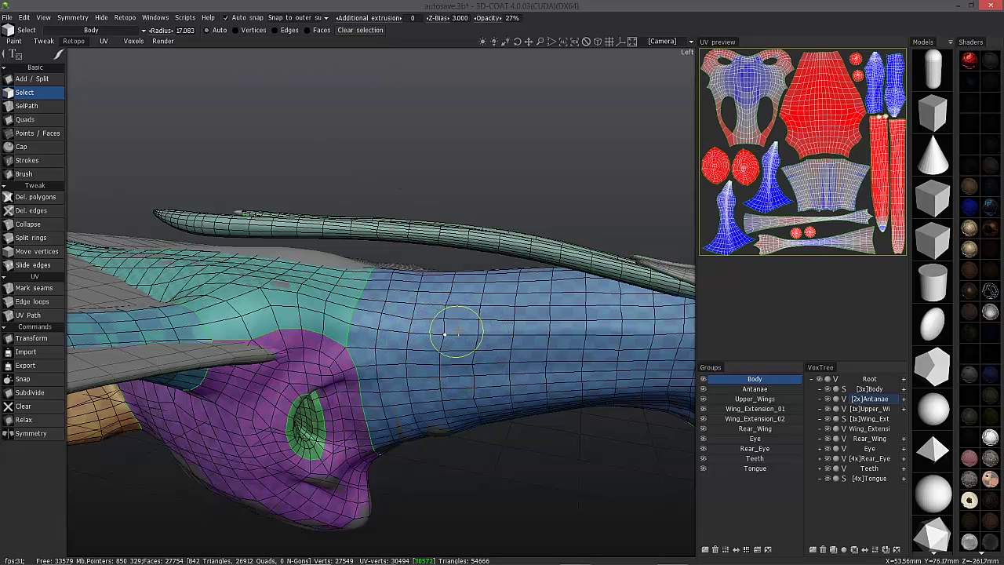
scroll(461, 324, "down", 1)
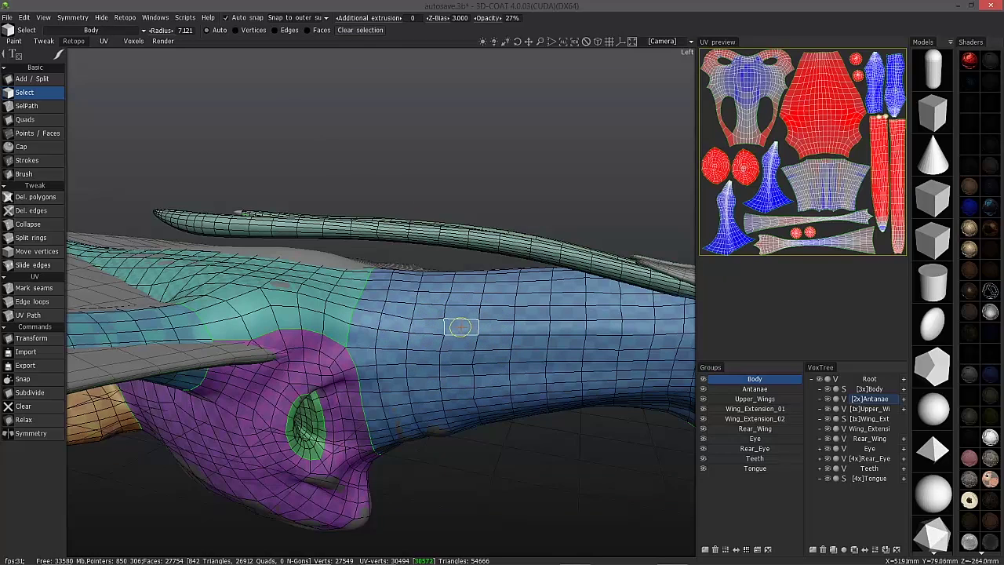
scroll(462, 326, "down", 4)
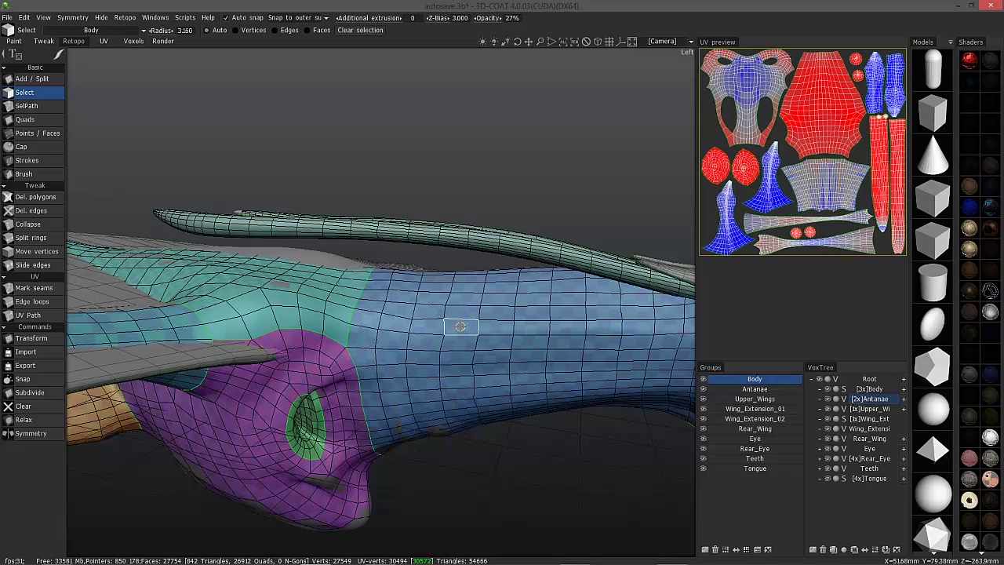
left_click(460, 327)
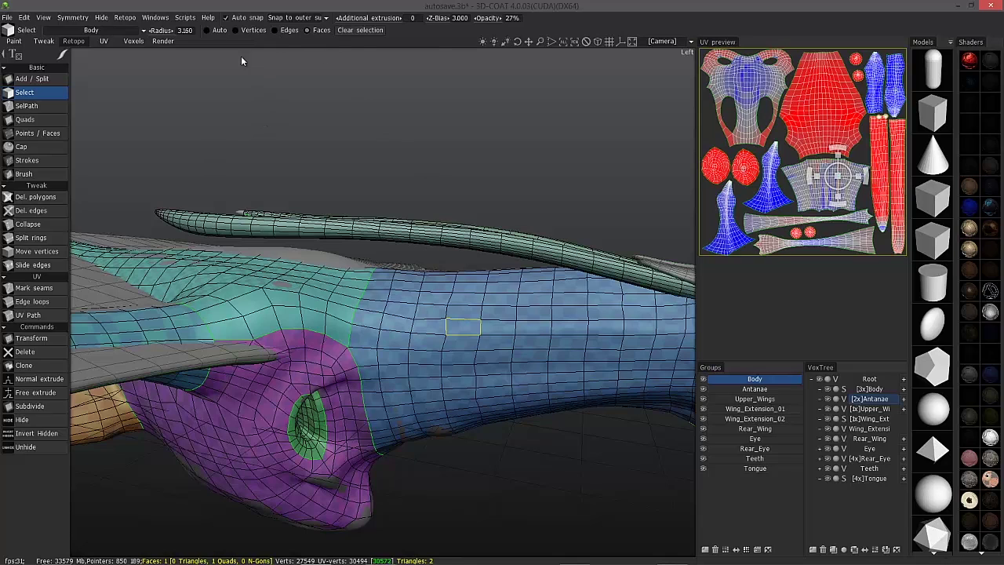
- Return to Auto selection, pick a single vertical edge on the neck's side and clear the selection
left_click(207, 30)
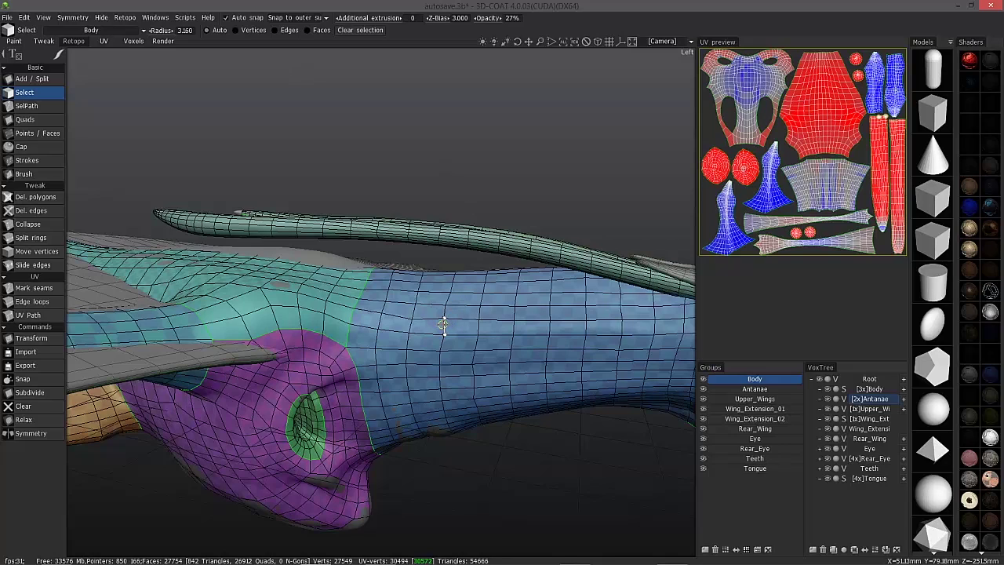
left_click(444, 325)
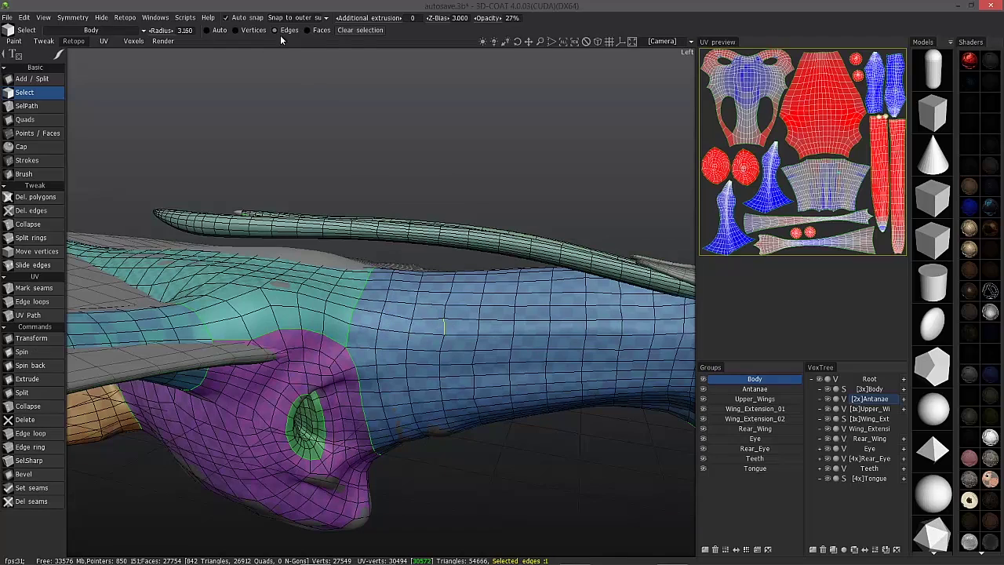
key("Escape")
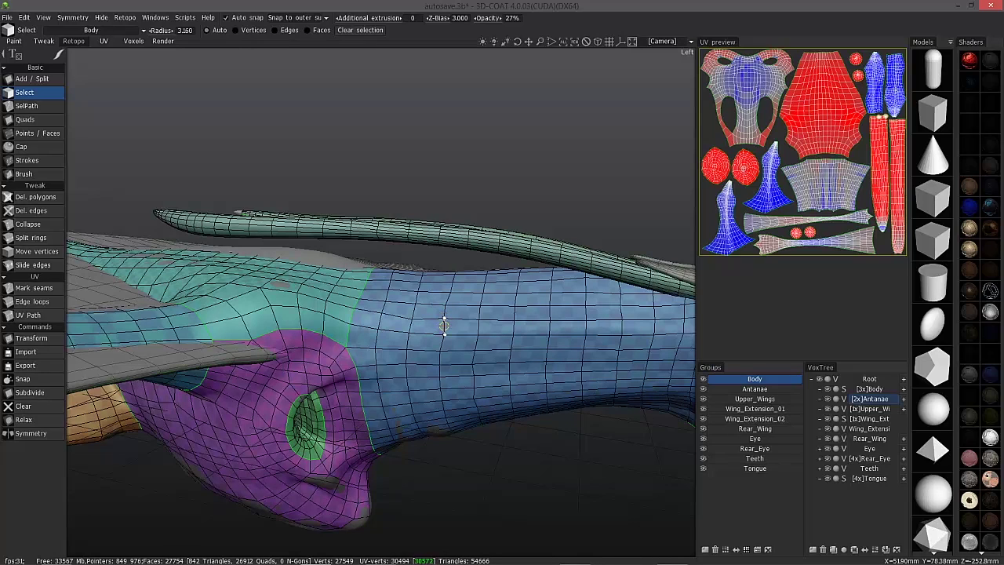
- Select a vertical edge on the neck's side and expand it to its full edge loop around the neck
left_click(471, 334)
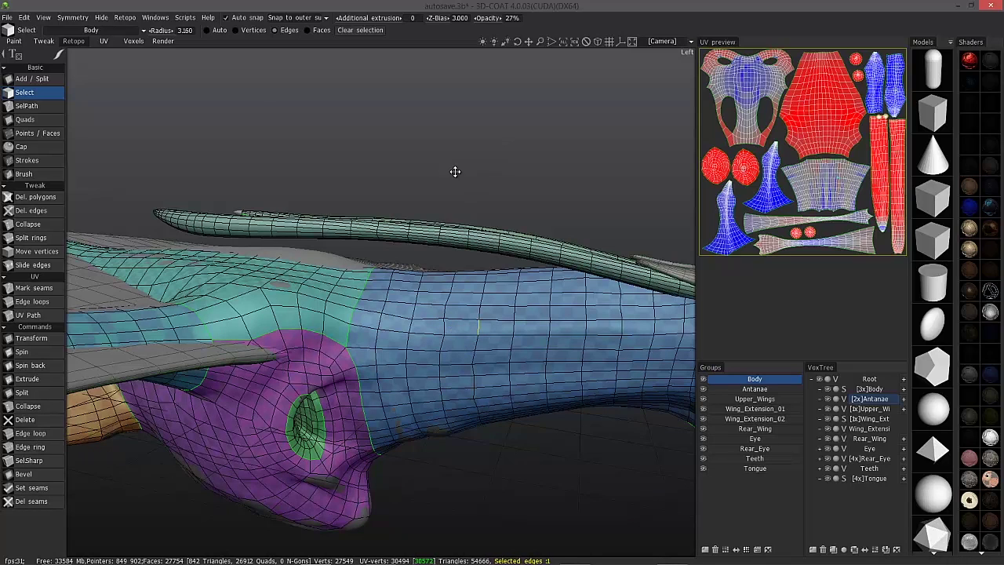
key("space")
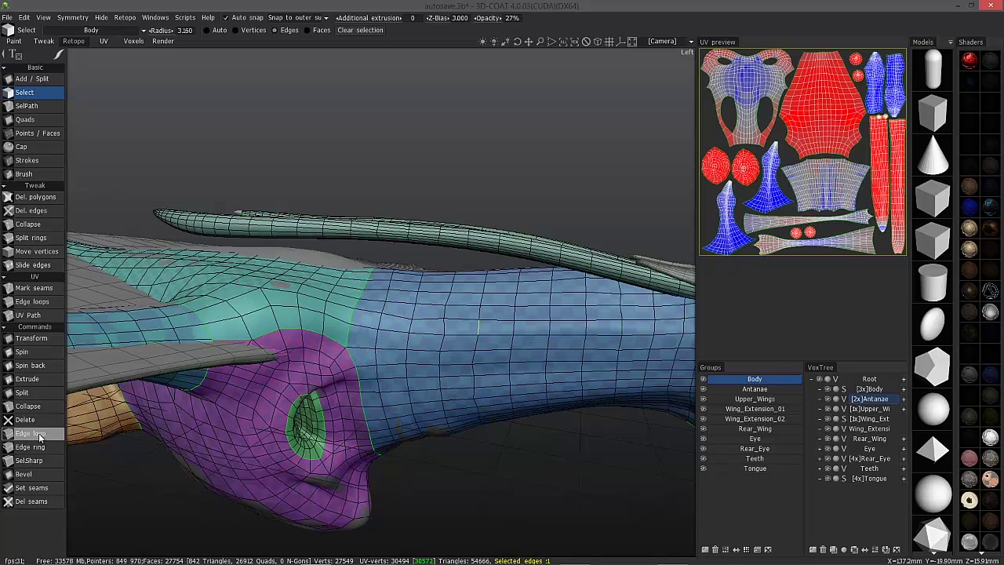
key("End")
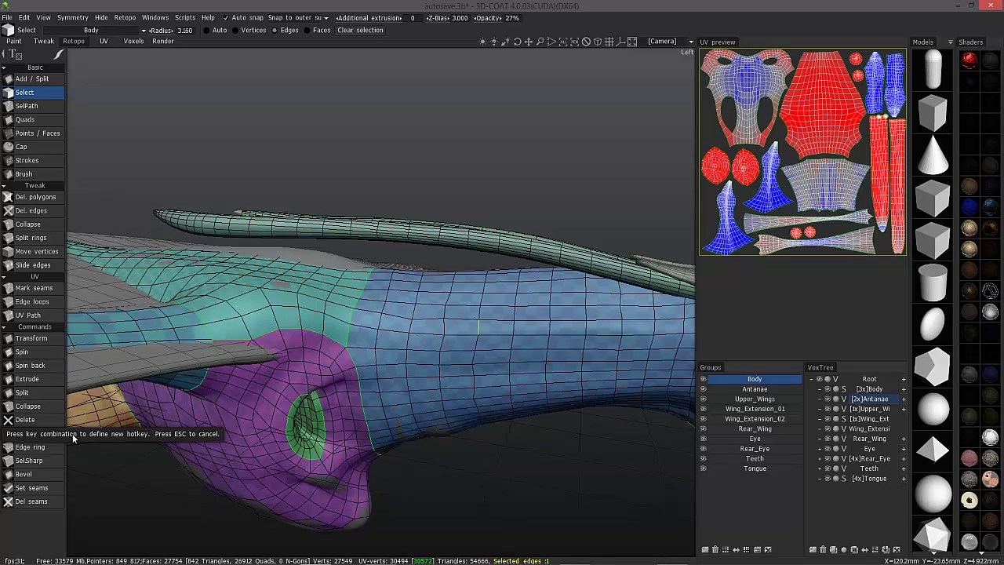
key("Escape")
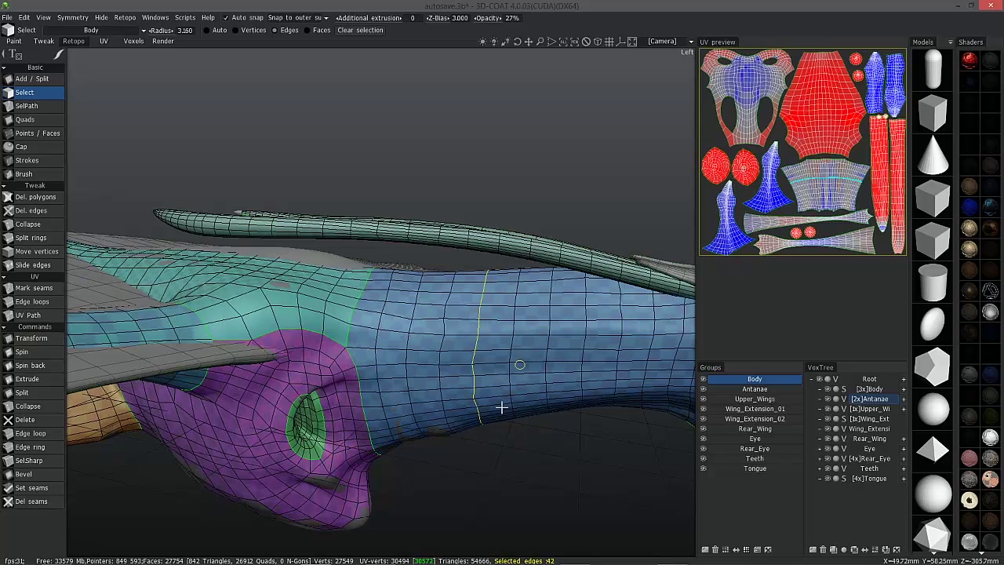
- Start Transform on the selected neck edge loop and align its gizmo to the main axis
left_click_drag(501, 407, 486, 436, "alt")
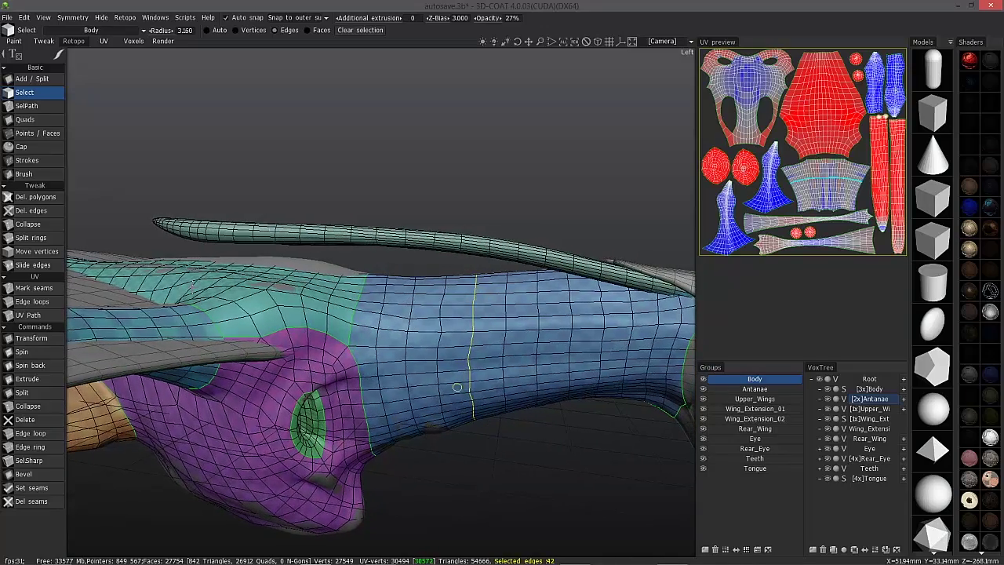
left_click(35, 338)
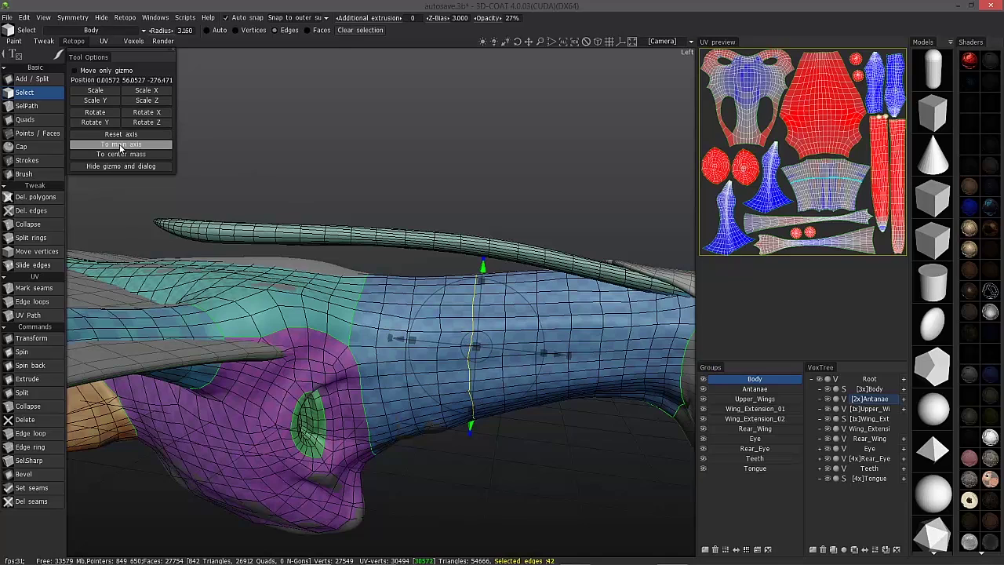
left_click(119, 146)
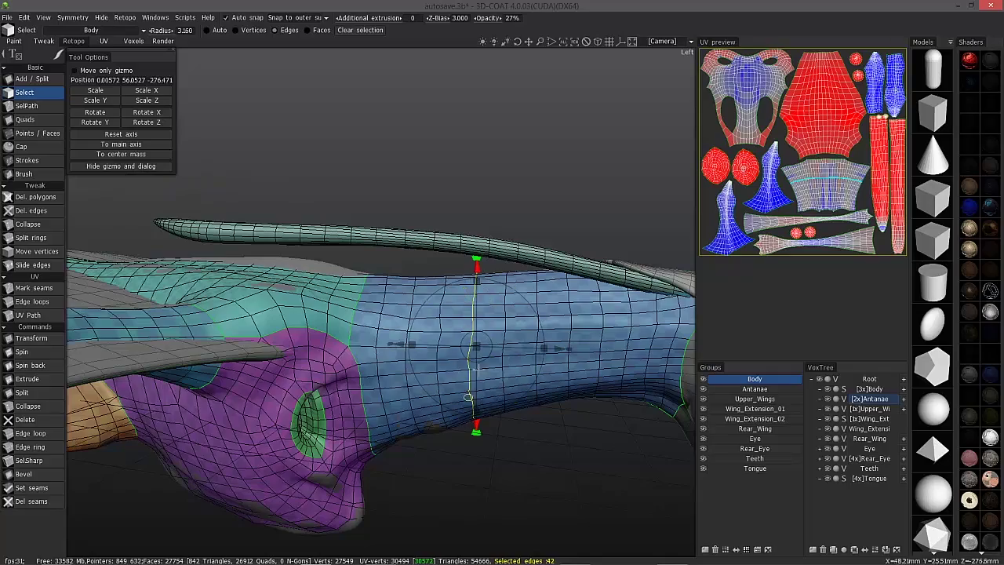
left_click_drag(514, 269, 563, 353, "alt")
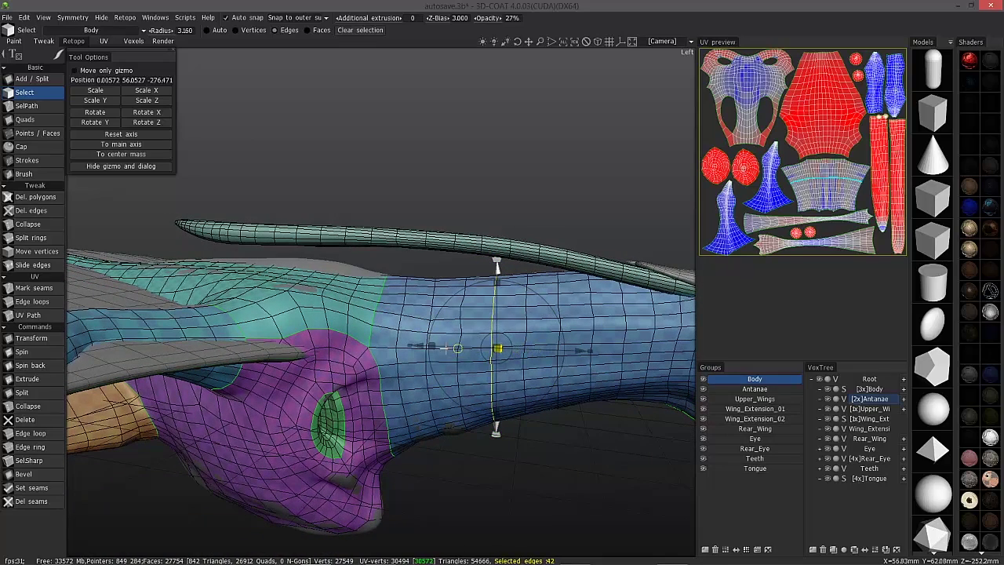
left_click_drag(389, 389, 398, 390, "alt")
- Clear the loop selection and select the neighbouring vertical edge loop of the neck on the head side
left_click(520, 452)
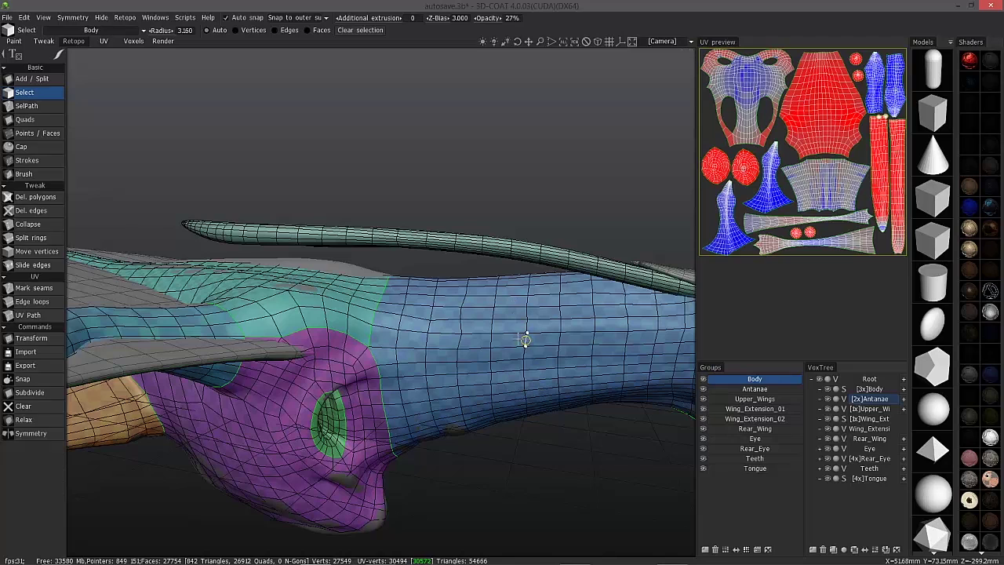
left_click(511, 337)
key("l")
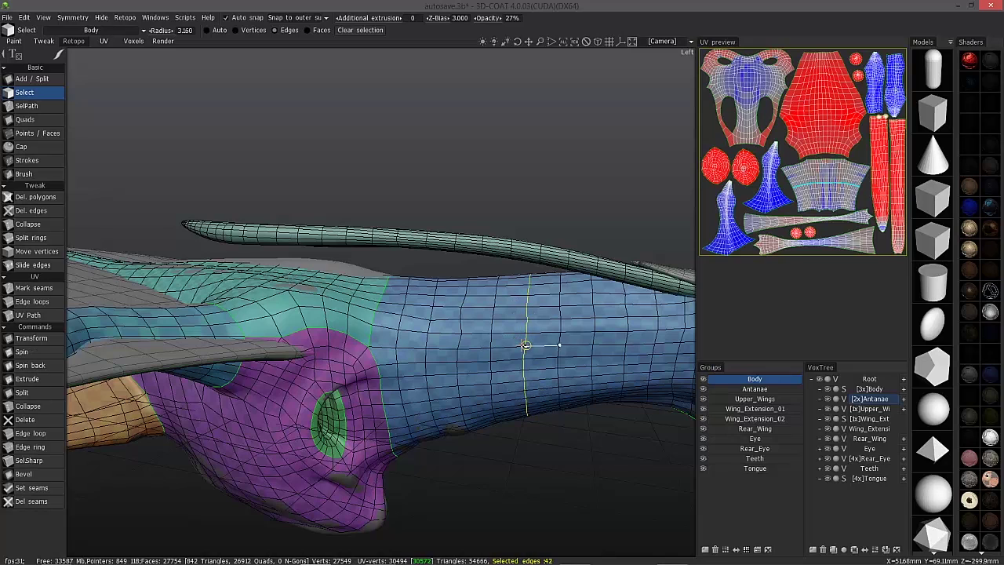
- Transform the head-side neck edge loop with the gizmo aligned to the main axis, and clear the selection
left_click(37, 339)
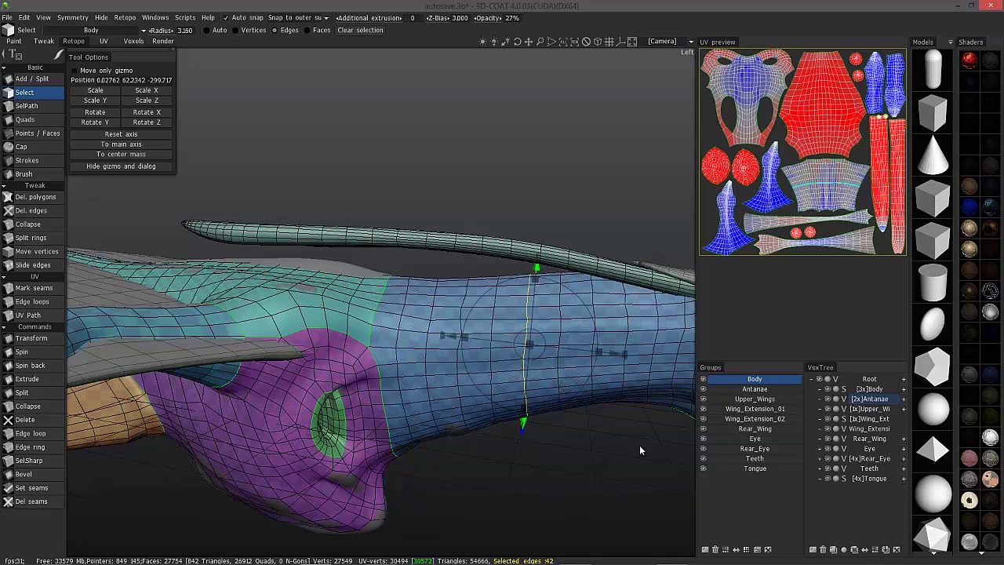
left_click(151, 146)
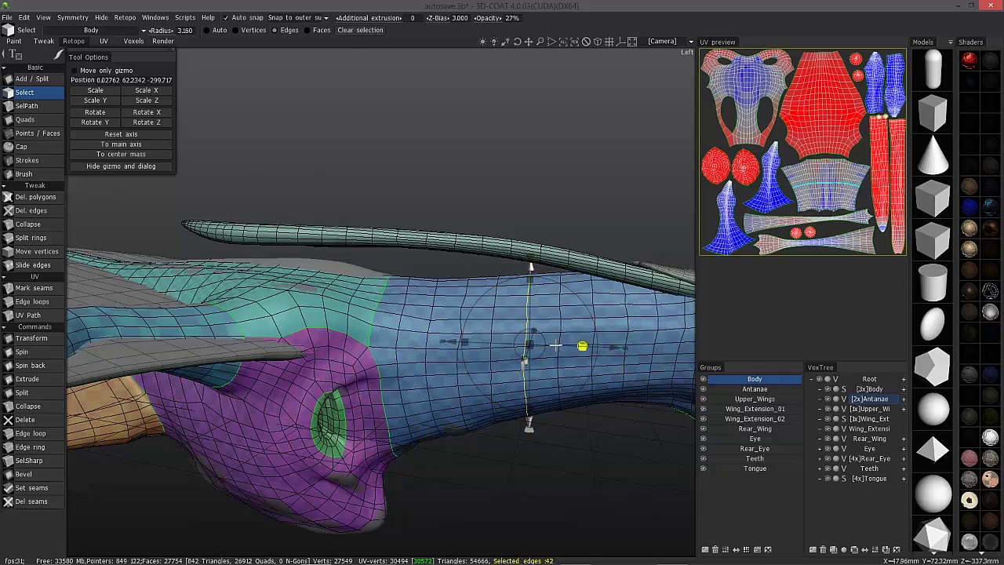
left_click(589, 483)
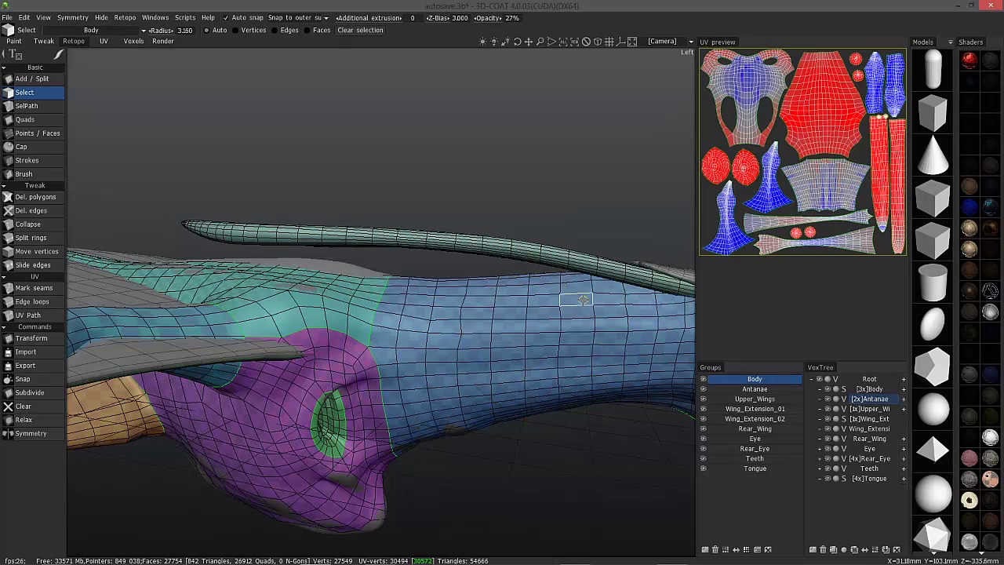
- Select an edge loop around the neck near the shoulder, convert it to a vertex selection and clear it
left_click(459, 339)
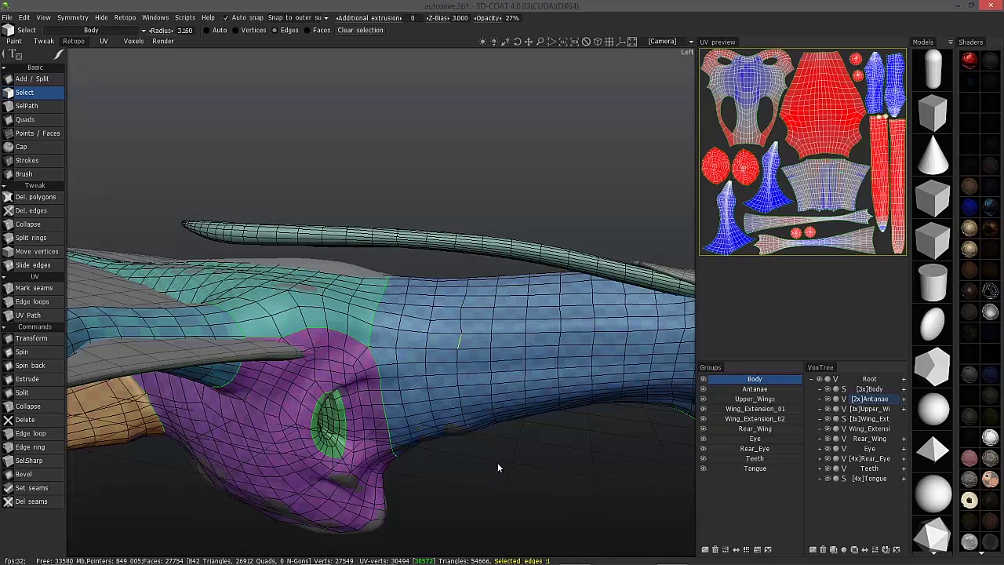
key("l")
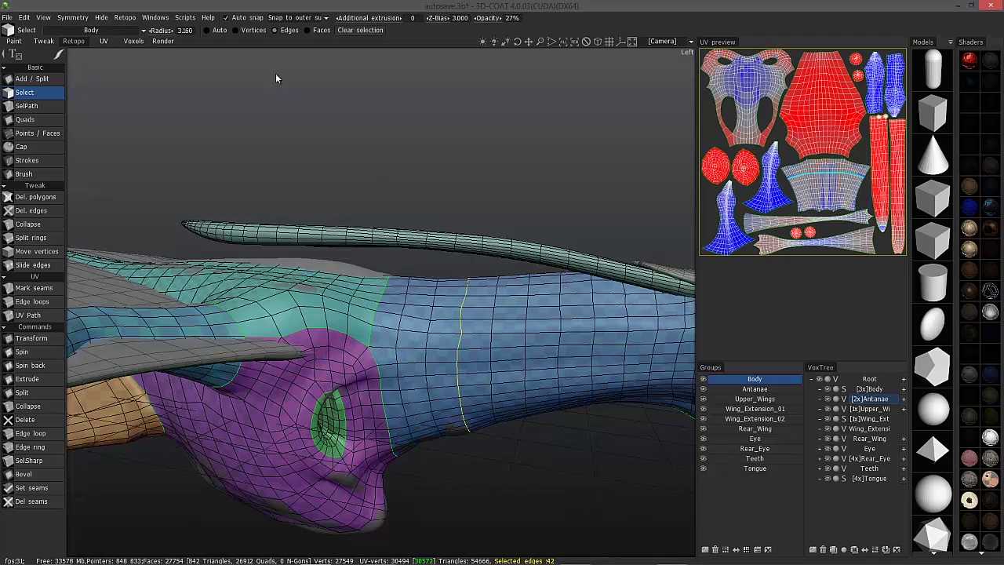
left_click(251, 30)
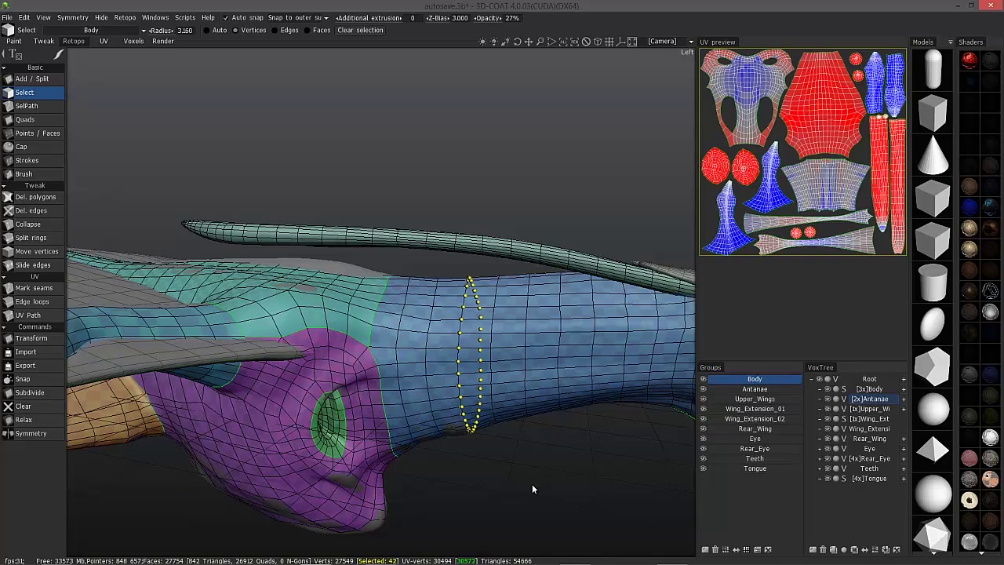
right_click_drag(619, 378, 621, 408, "alt")
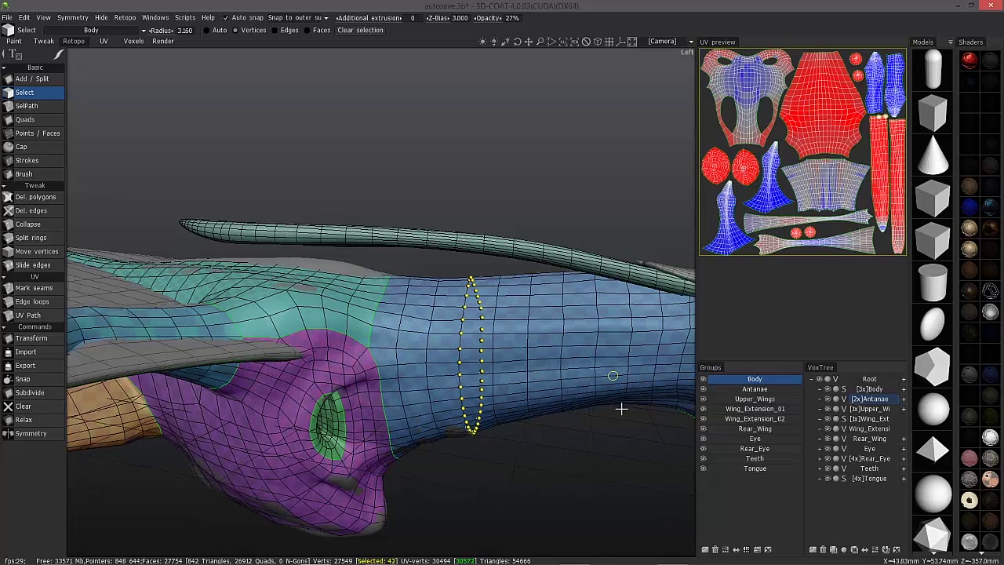
left_click(613, 457)
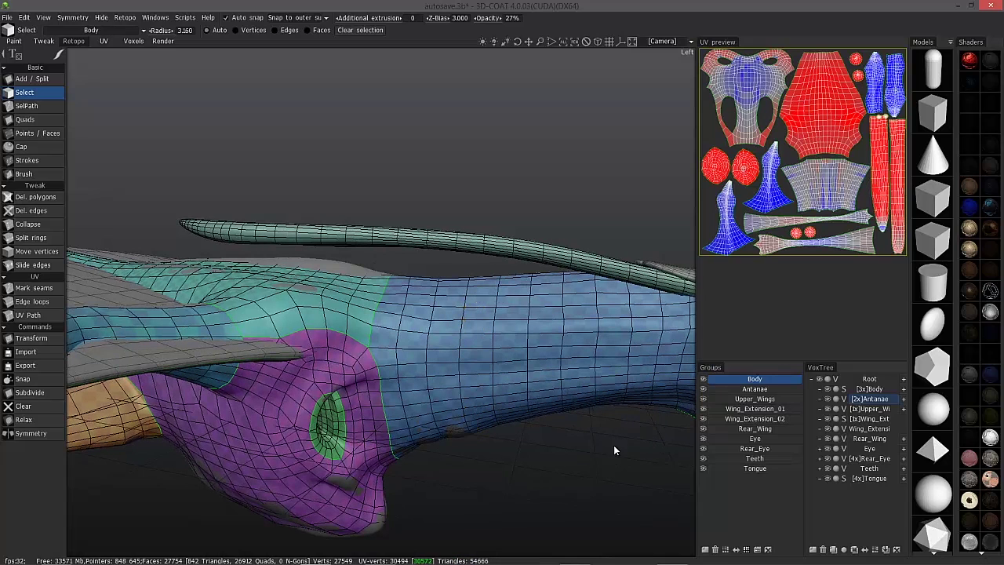
- Select a vertical edge loop in the middle of the neck and convert it to a vertex selection
left_click(564, 327)
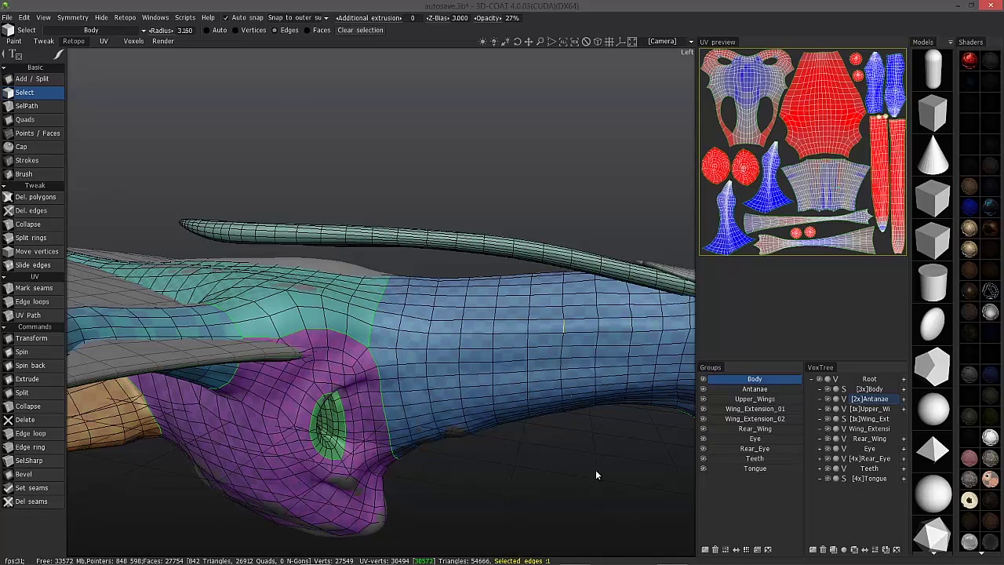
key("l")
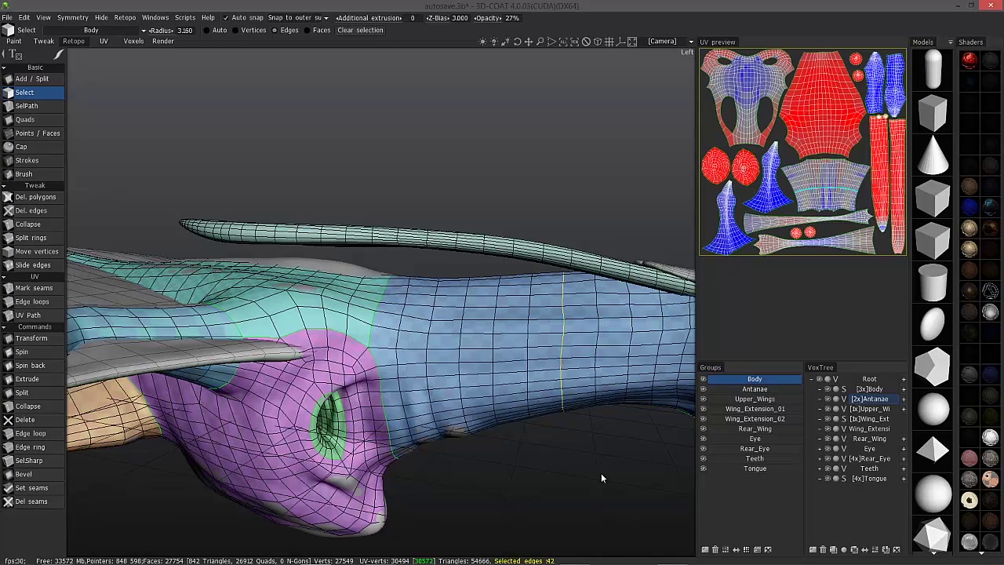
key("v")
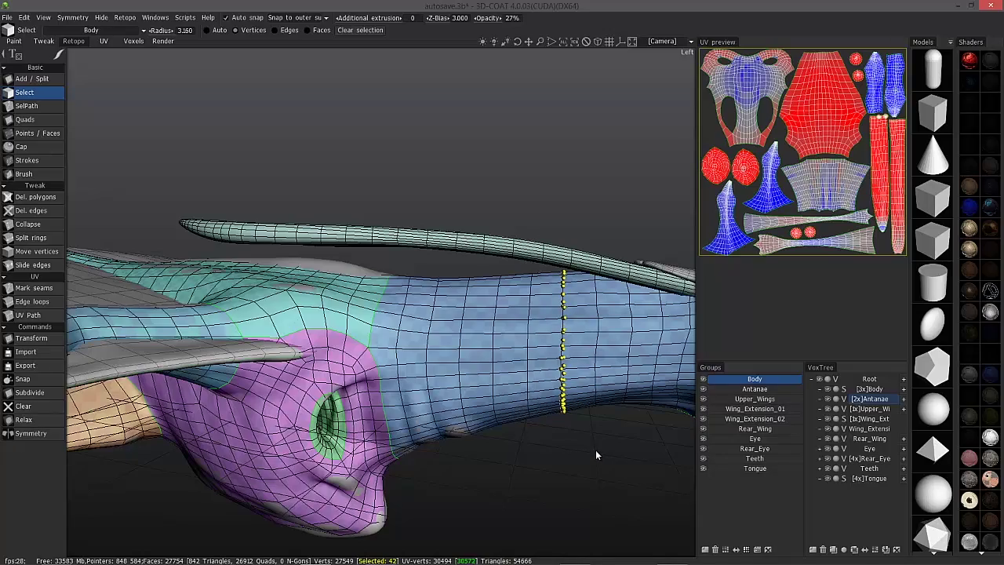
middle_click_drag(524, 428, 490, 359)
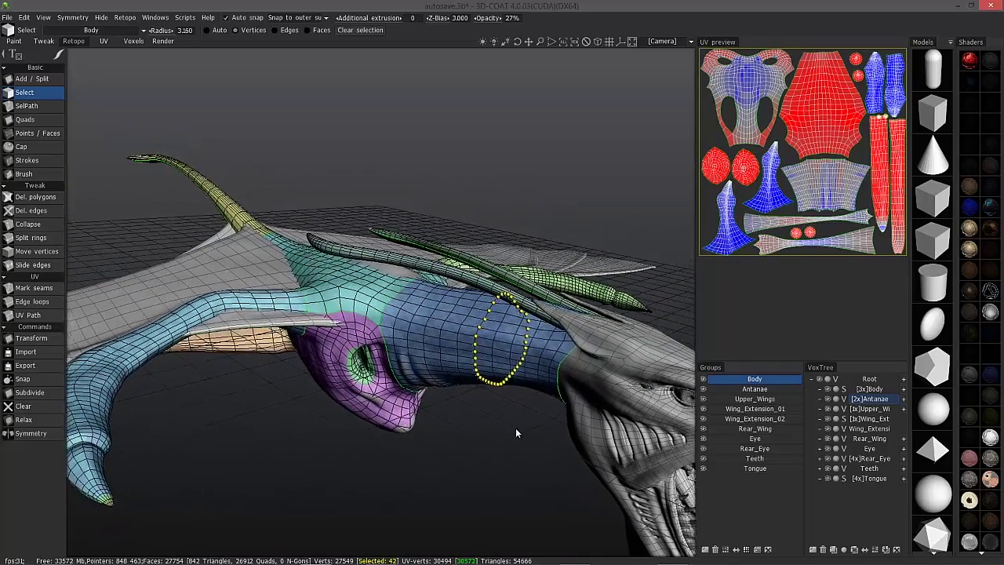